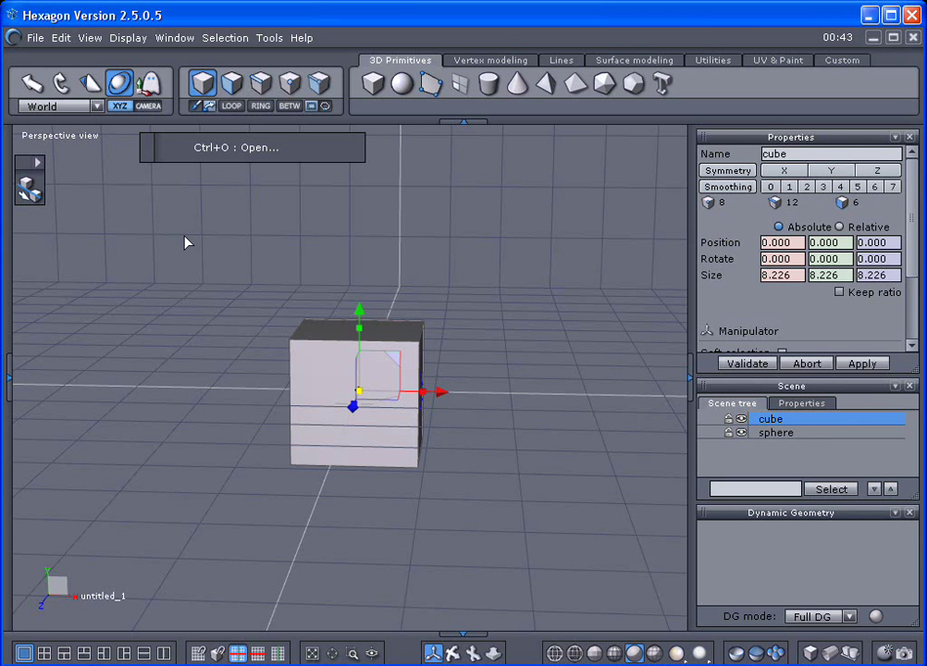
# Pan and zoom around the cube with its manipulator hidden.
pyautogui.scroll(3, 198, 308)
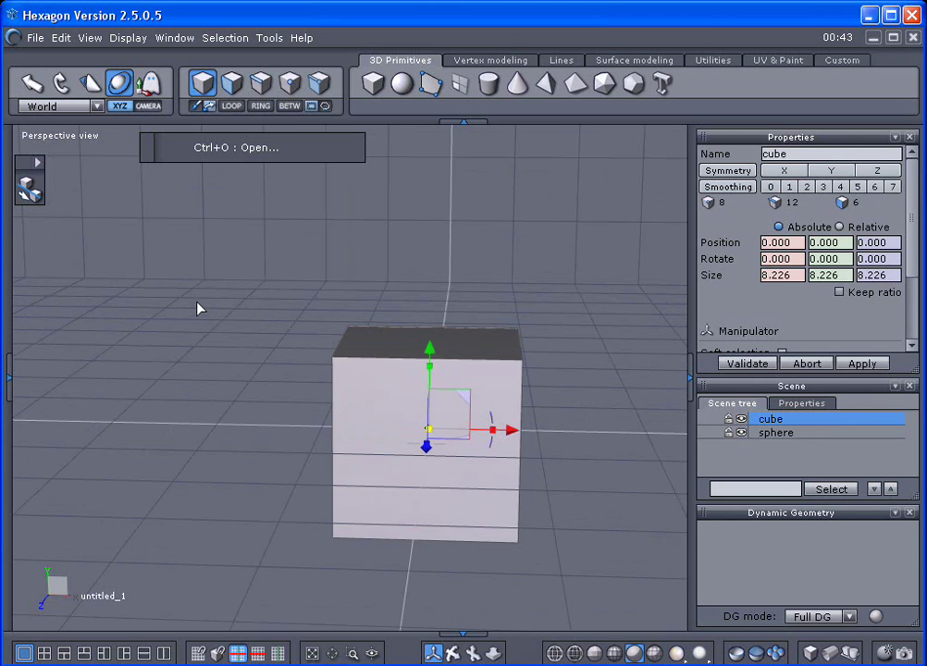
pyautogui.moveTo(194, 296); pyautogui.dragTo(127, 267, button='middle')
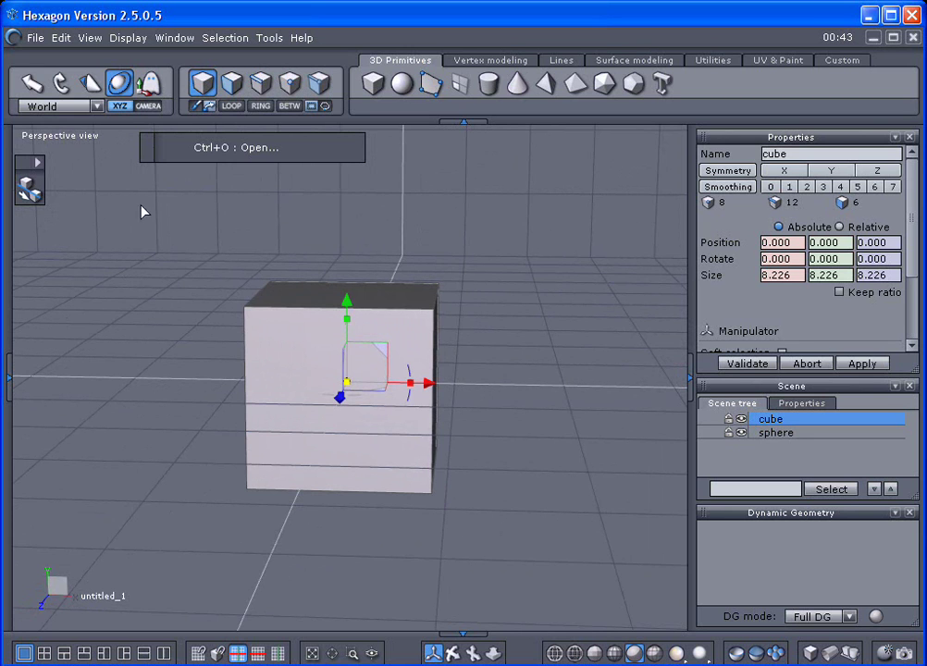
pyautogui.click(148, 85)
pyautogui.scroll(3, 270, 381)
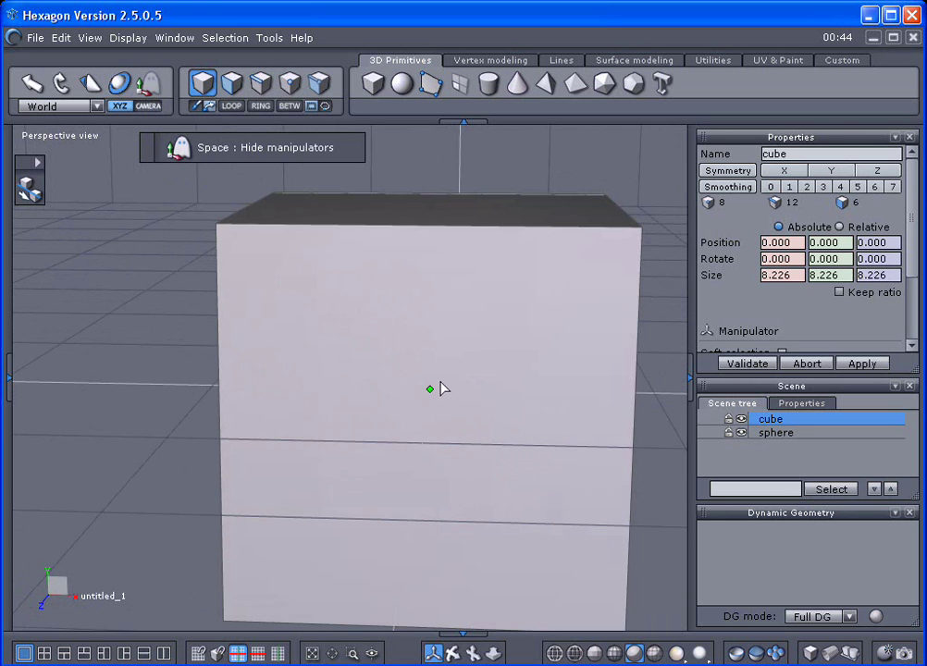
pyautogui.scroll(3, 439, 389)
pyautogui.scroll(-3, 427, 394)
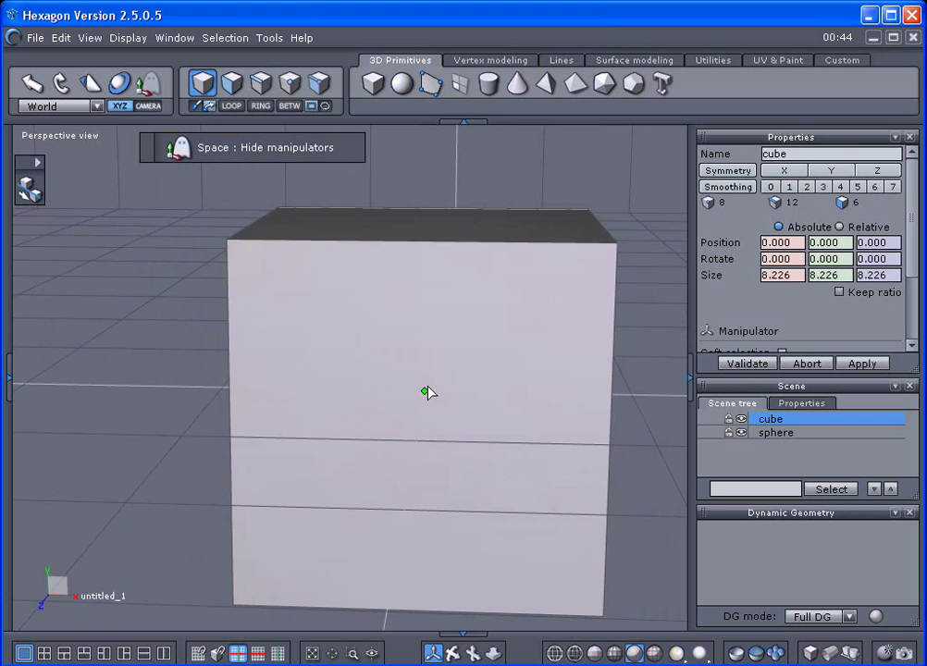
pyautogui.moveTo(606, 403); pyautogui.dragTo(542, 393, button='middle')
# Show the cube's move manipulator and check its X, Y and Z position values.
pyautogui.click(150, 86)
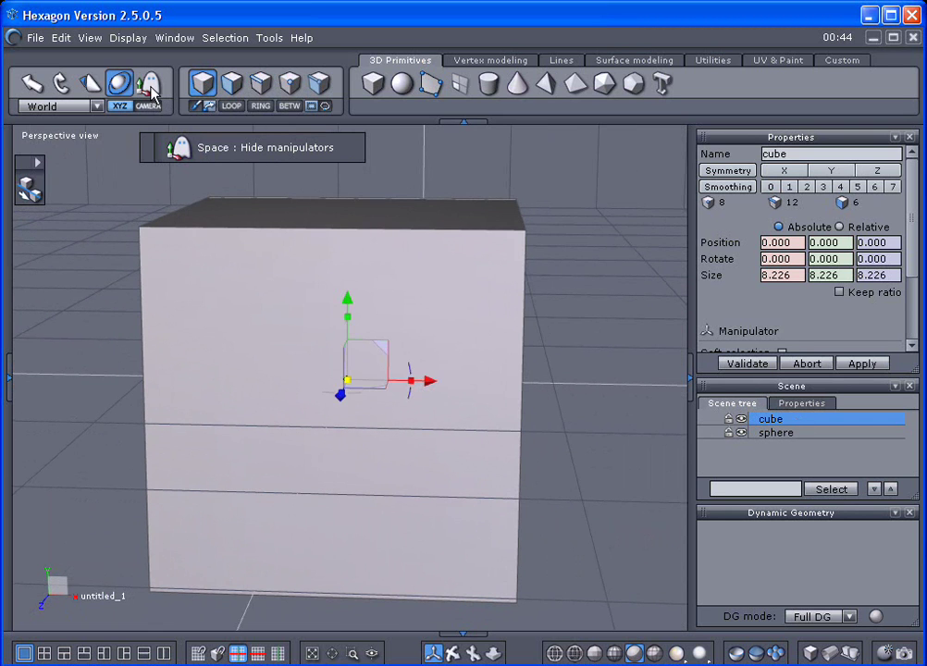
pyautogui.scroll(-1, 429, 388)
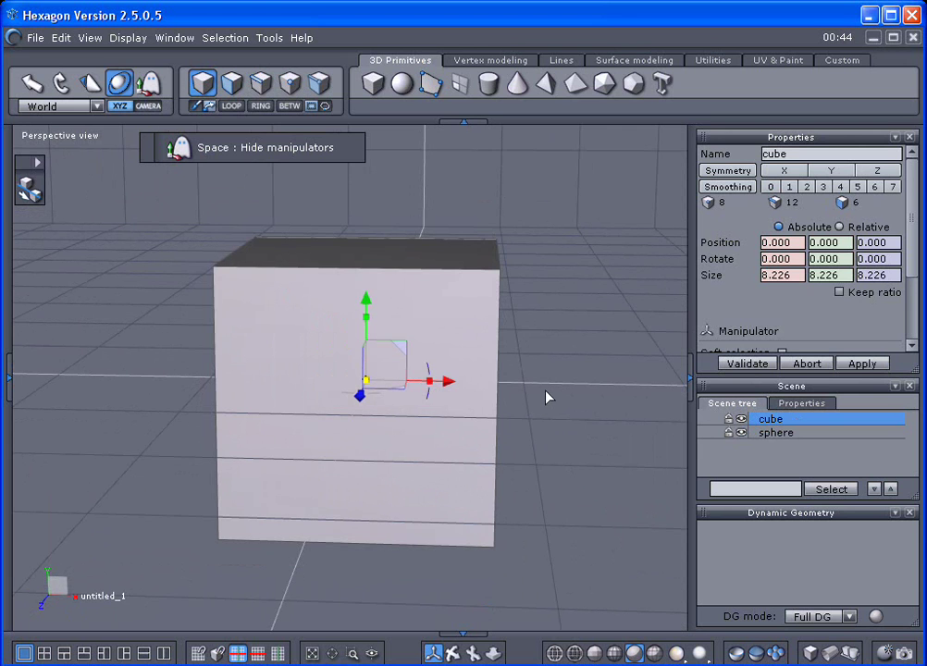
pyautogui.moveTo(549, 395); pyautogui.dragTo(602, 342, button='middle')
pyautogui.click(776, 243)
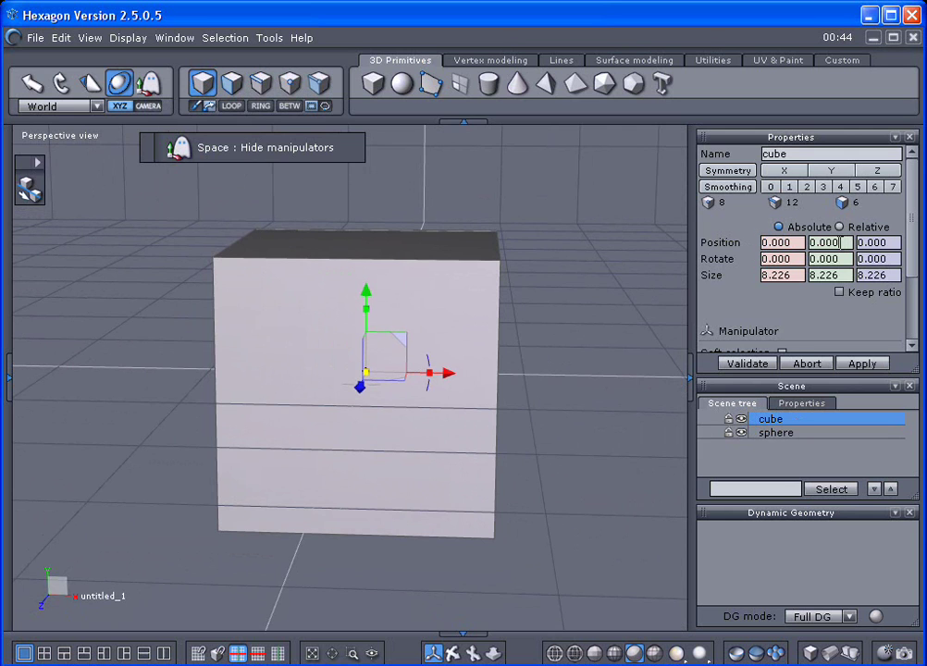
pyautogui.click(823, 242)
pyautogui.click(884, 242)
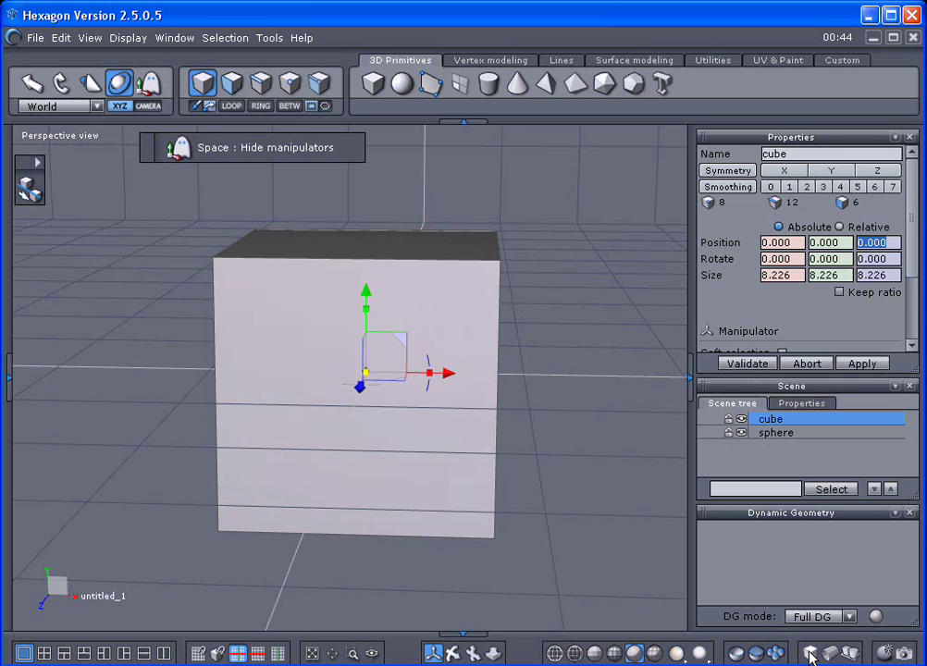
# Switch to face selection to reveal the sphere, select it and hide the manipulators.
pyautogui.click(231, 84)
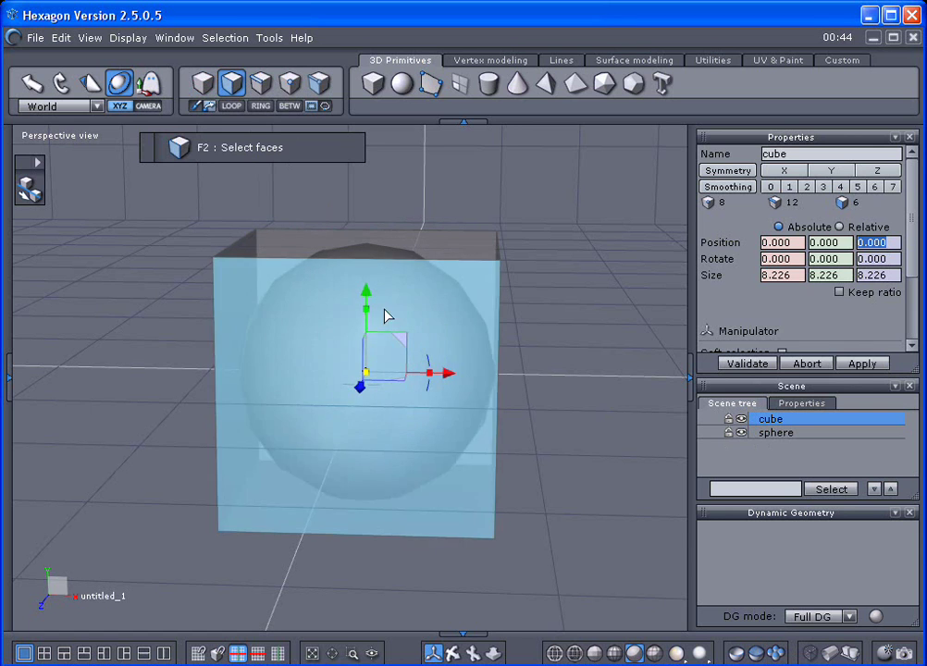
pyautogui.click(756, 434)
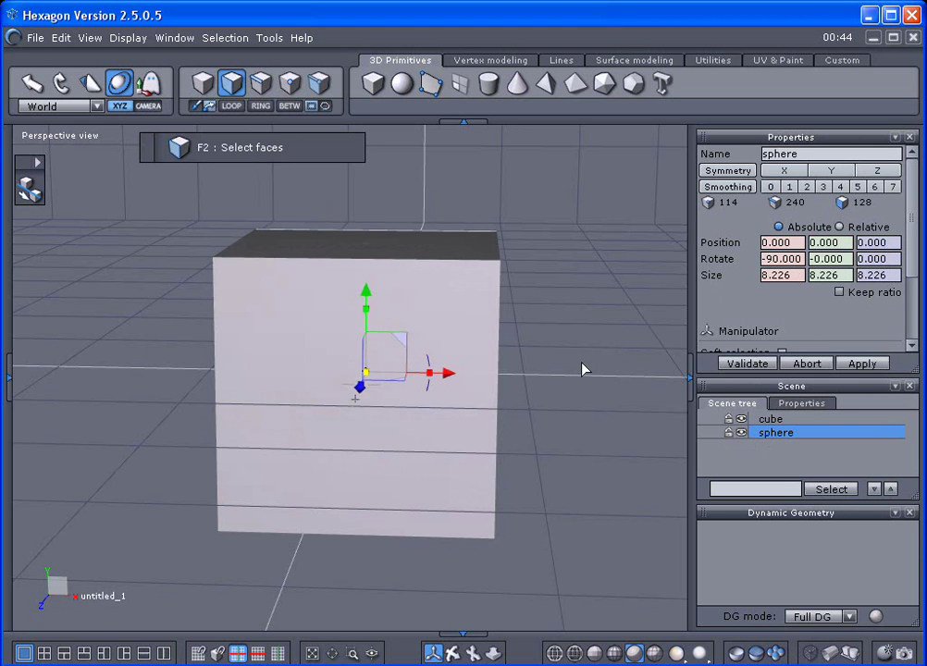
pyautogui.press('space')
pyautogui.scroll(3, 366, 421)
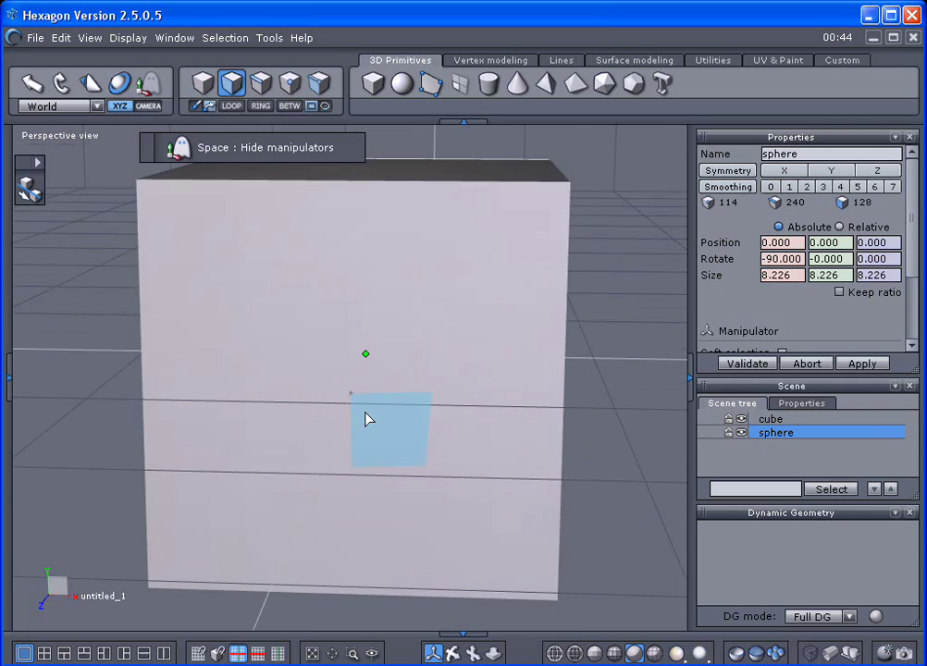
pyautogui.scroll(2, 376, 371)
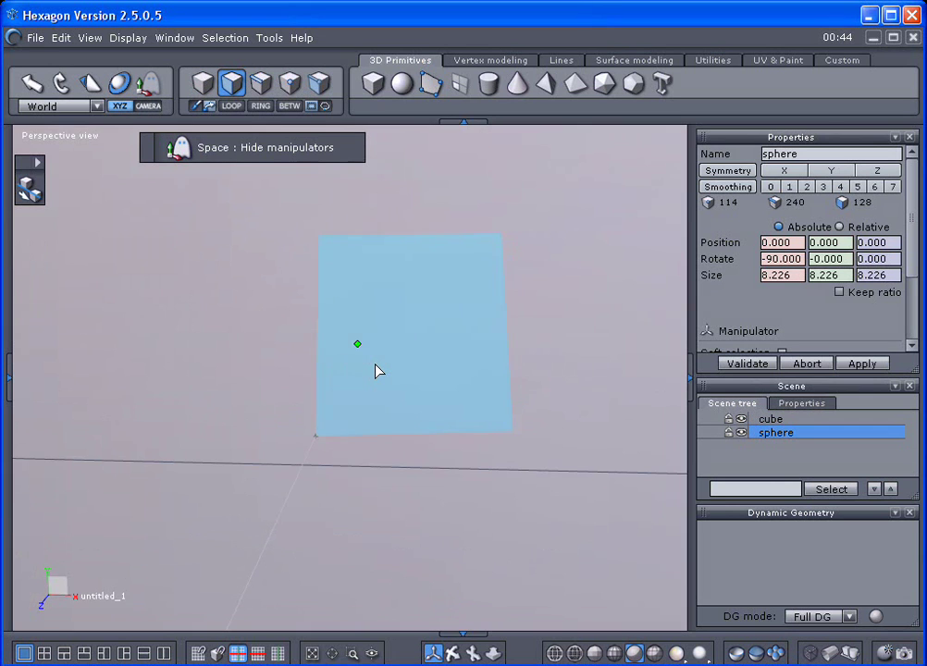
pyautogui.scroll(-4, 361, 353)
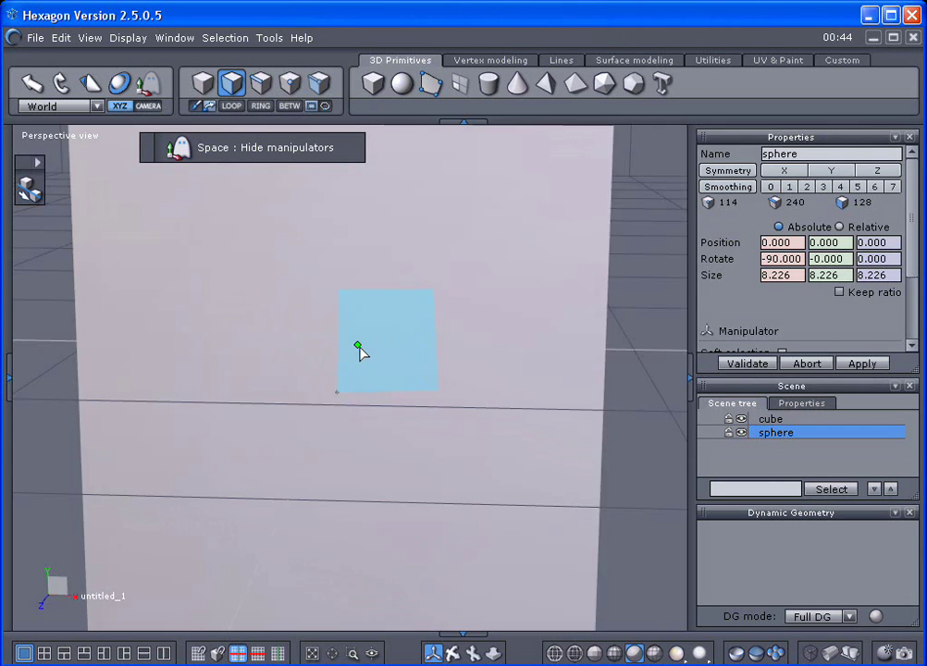
# Reselect the cube so it shows translucent, with cube and sphere recentred in view.
pyautogui.click(763, 420)
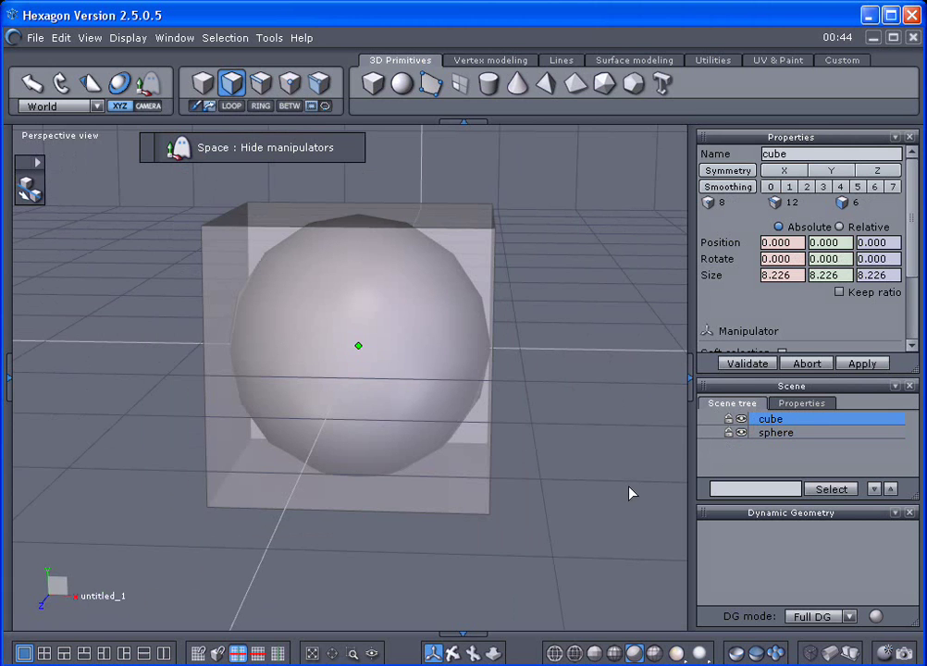
pyautogui.scroll(-3, 624, 518)
pyautogui.moveTo(599, 500); pyautogui.dragTo(542, 482, button='middle')
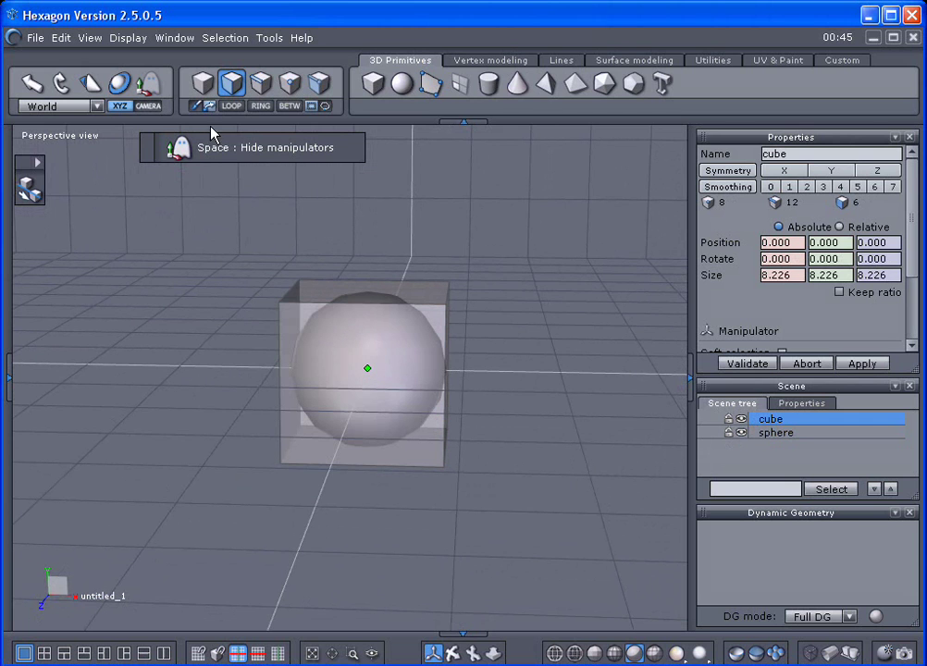
# Show the cube's move manipulator and inspect its Position X, Y and Z fields, all at 0.
pyautogui.click(119, 84)
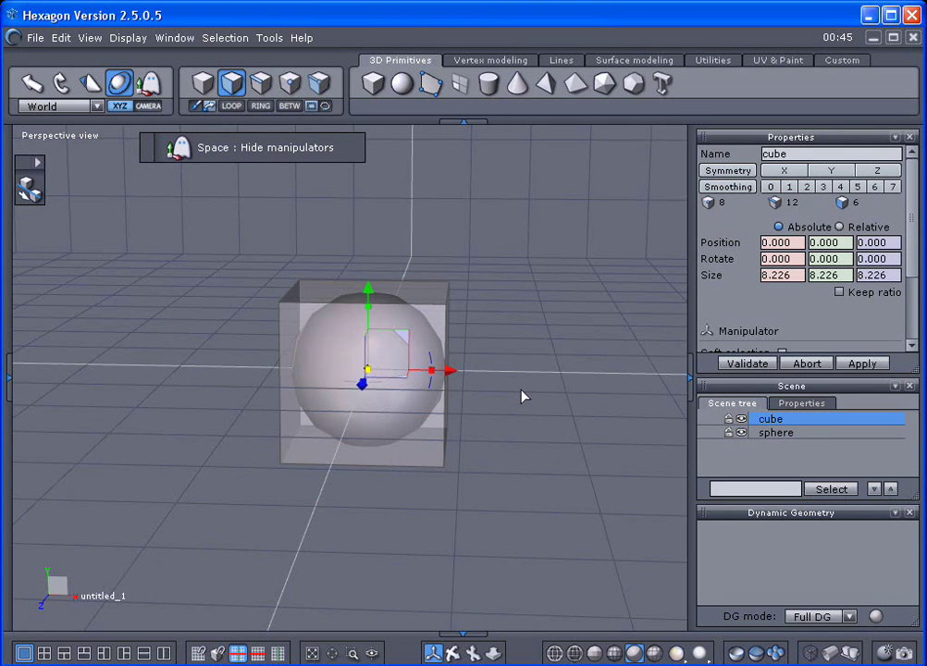
pyautogui.click(798, 243)
pyautogui.press('Tab')
pyautogui.hotkey('shift', 'Tab')
pyautogui.click(838, 242)
pyautogui.doubleClick(838, 243)
pyautogui.click(880, 242)
# Move the cube left along X to -16.821.
pyautogui.click(766, 242)
pyautogui.moveTo(449, 373); pyautogui.dragTo(248, 375)
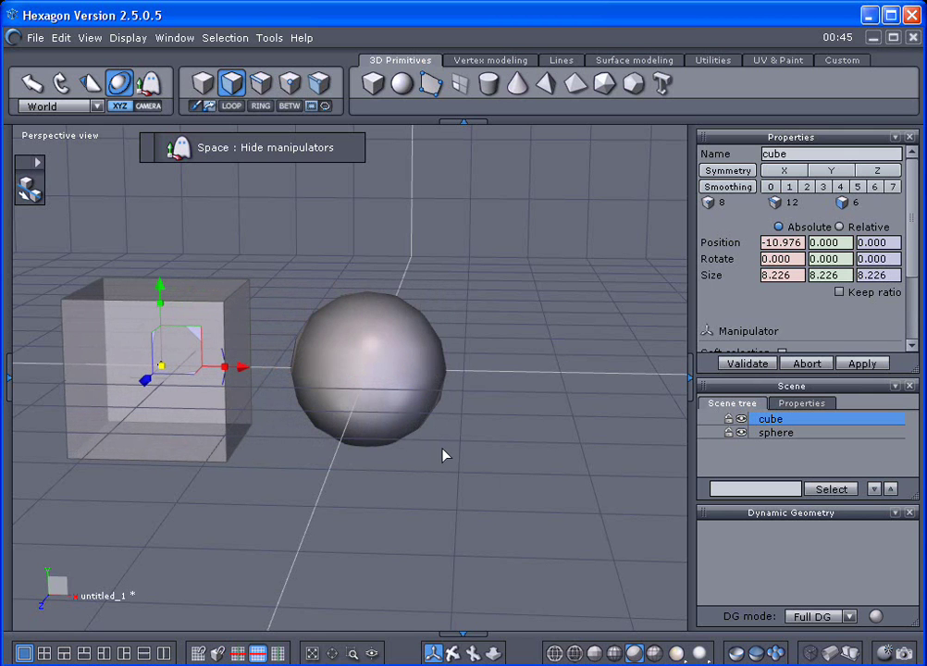
pyautogui.moveTo(446, 453); pyautogui.dragTo(528, 464, button='middle')
pyautogui.scroll(-2, 444, 429)
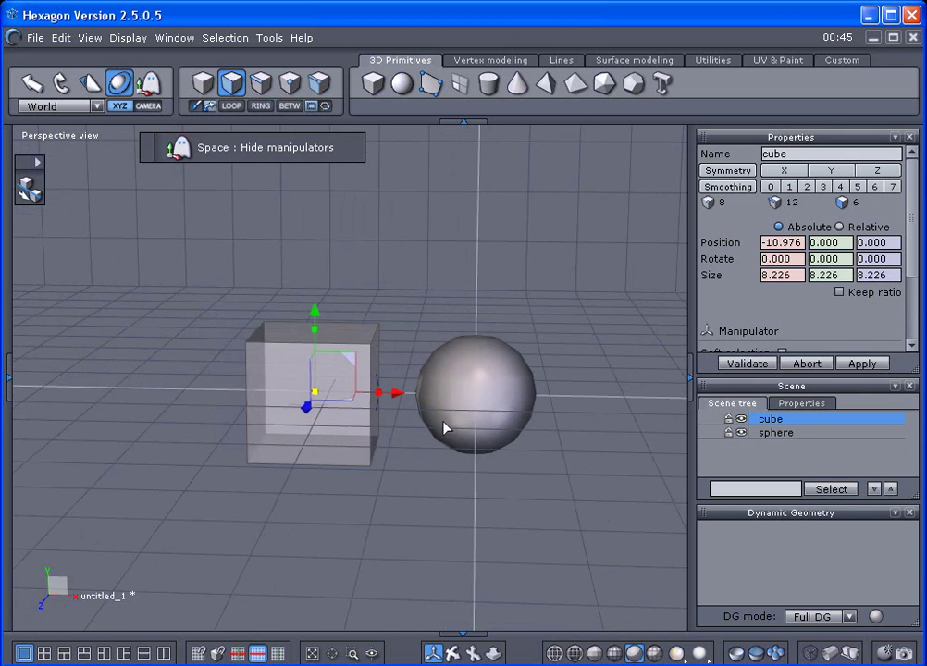
pyautogui.moveTo(403, 403); pyautogui.dragTo(317, 395)
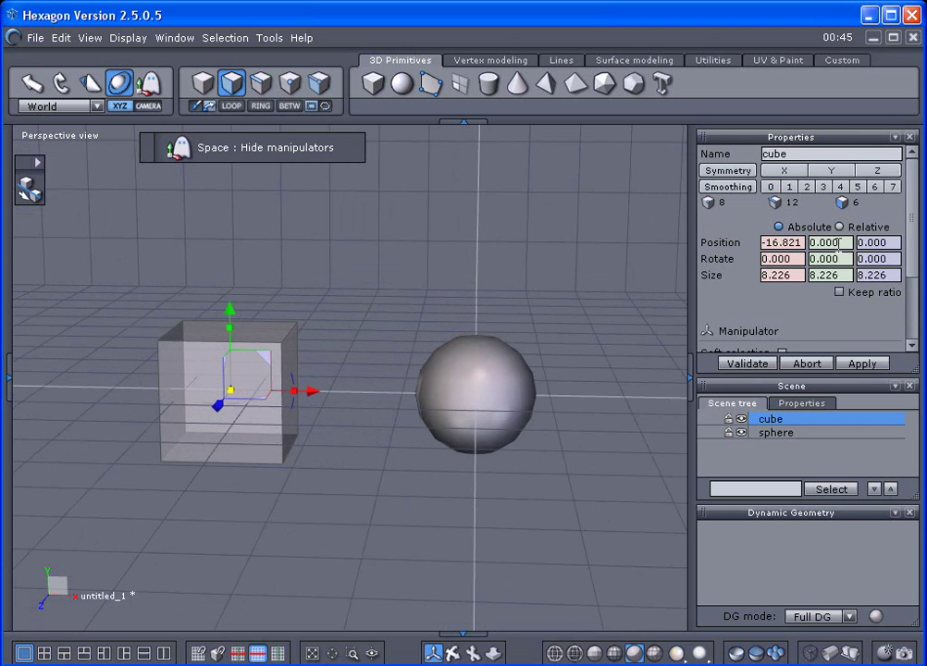
# Raise the cube along Y to 7.432 and push it along Z to 10.009.
pyautogui.click(838, 242)
pyautogui.moveTo(230, 311); pyautogui.dragTo(216, 217)
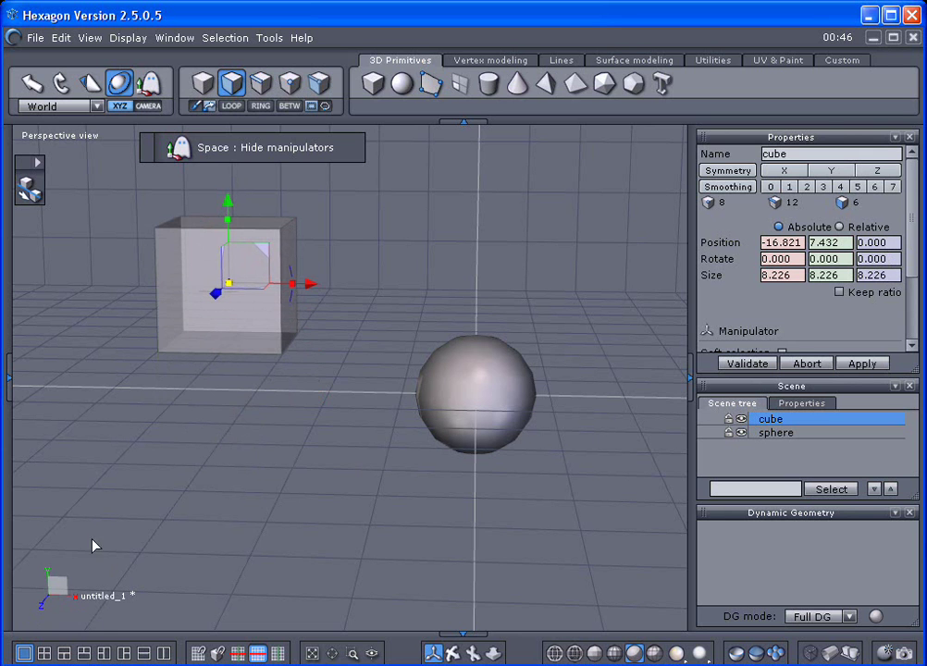
pyautogui.moveTo(185, 512); pyautogui.dragTo(161, 554, button='middle')
pyautogui.moveTo(206, 327); pyautogui.dragTo(157, 442)
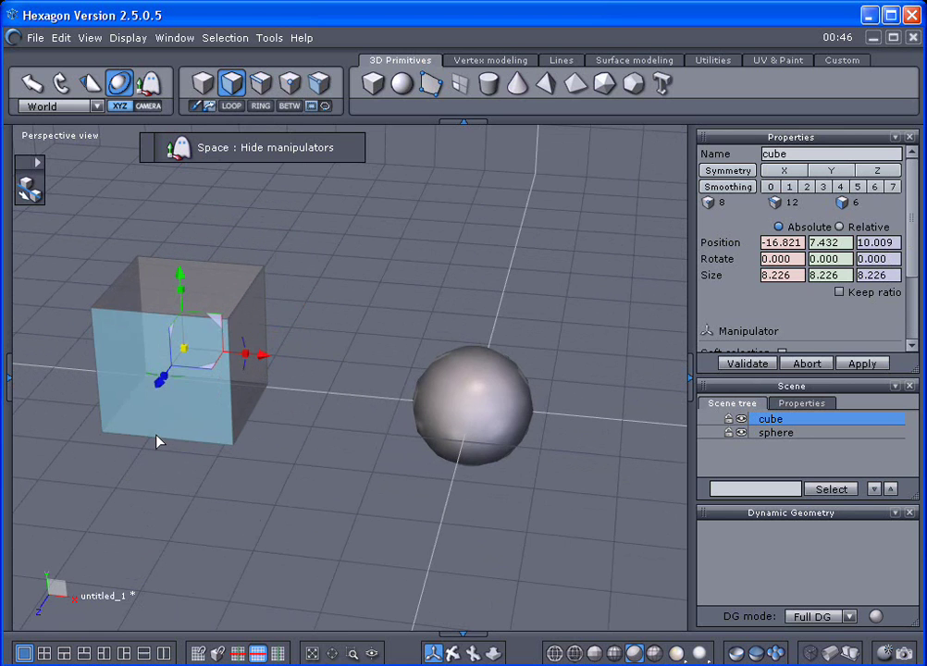
pyautogui.press('2')
pyautogui.keyDown('shift'); pyautogui.moveTo(180, 435); pyautogui.dragTo(212, 492, button='middle'); pyautogui.keyUp('shift')
pyautogui.scroll(-4, 131, 517)
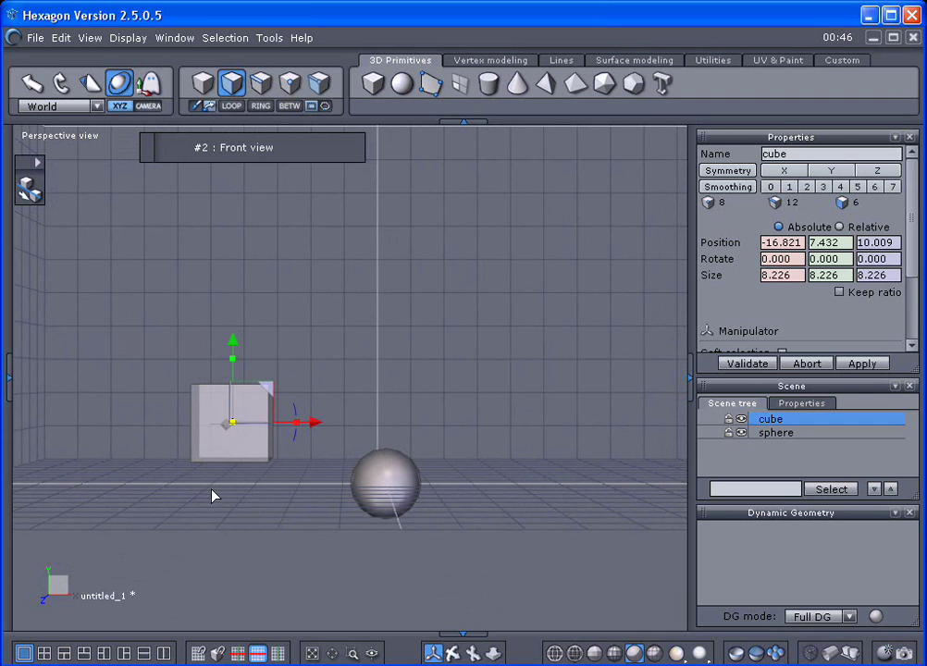
pyautogui.click(149, 85)
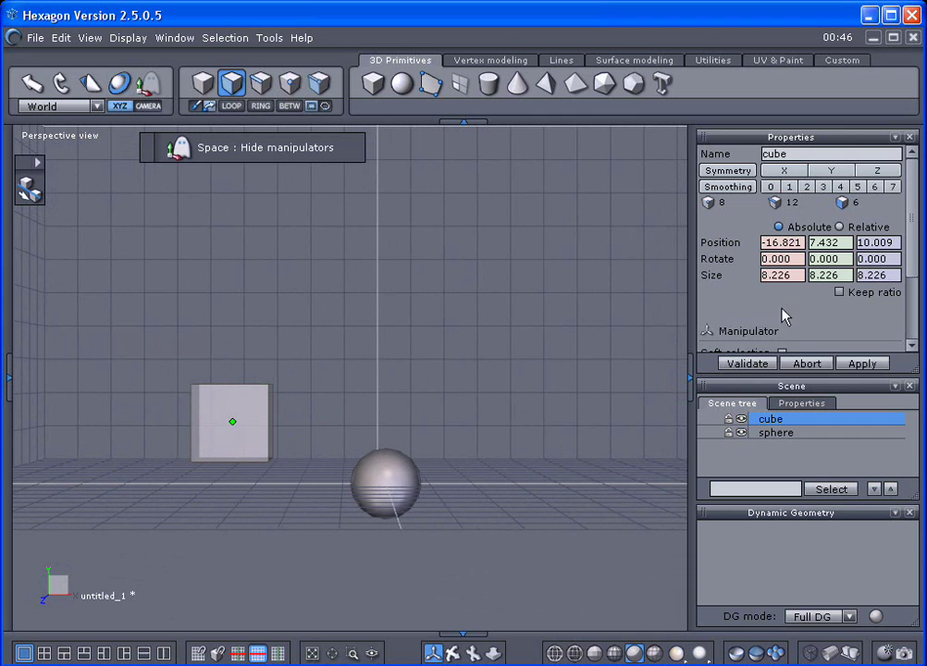
pyautogui.click(402, 481)
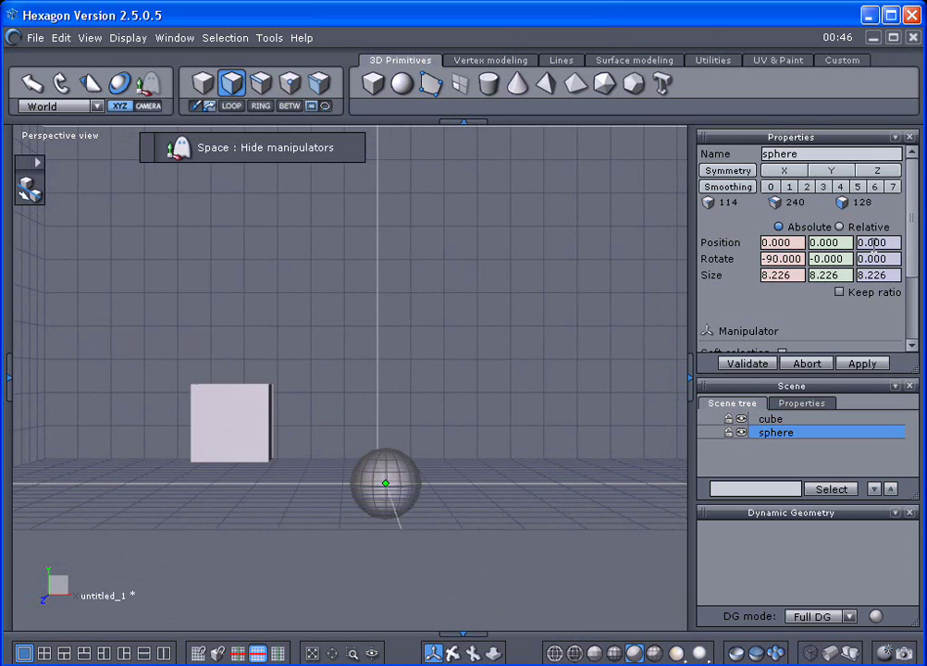
pyautogui.scroll(3, 396, 493)
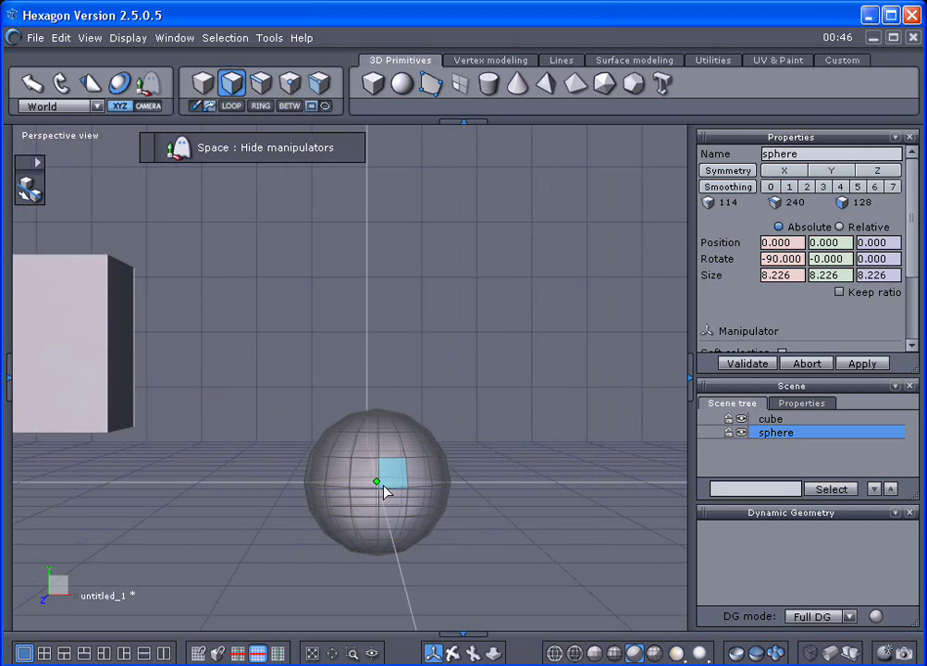
pyautogui.scroll(-3, 386, 491)
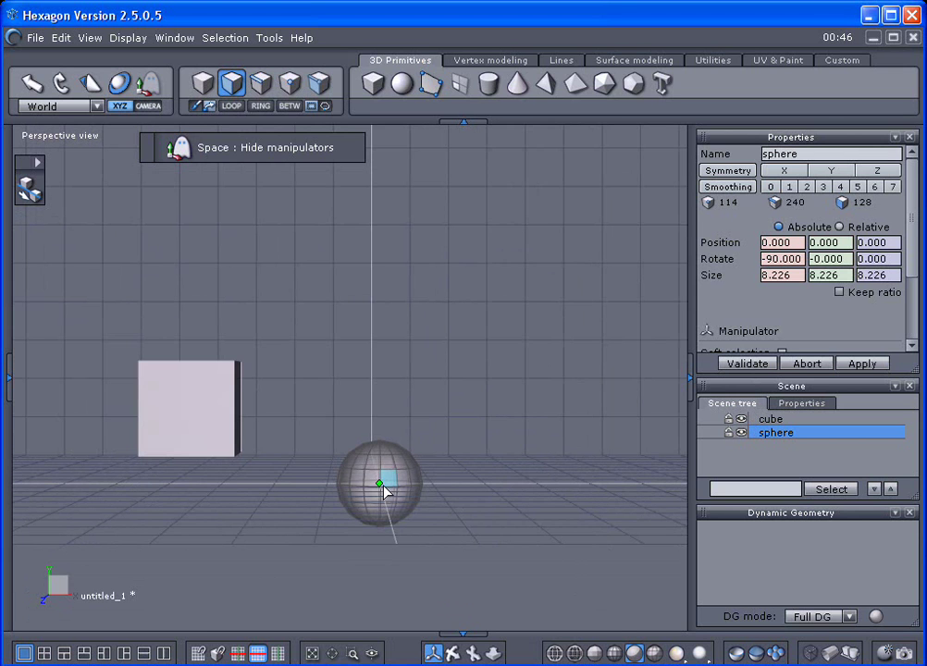
pyautogui.click(204, 428)
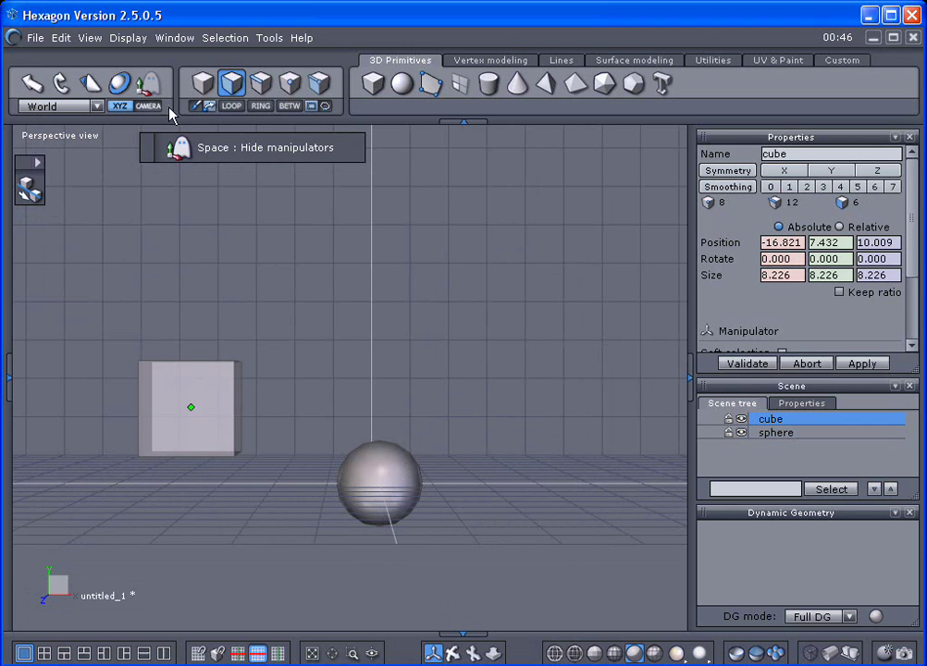
pyautogui.click(150, 89)
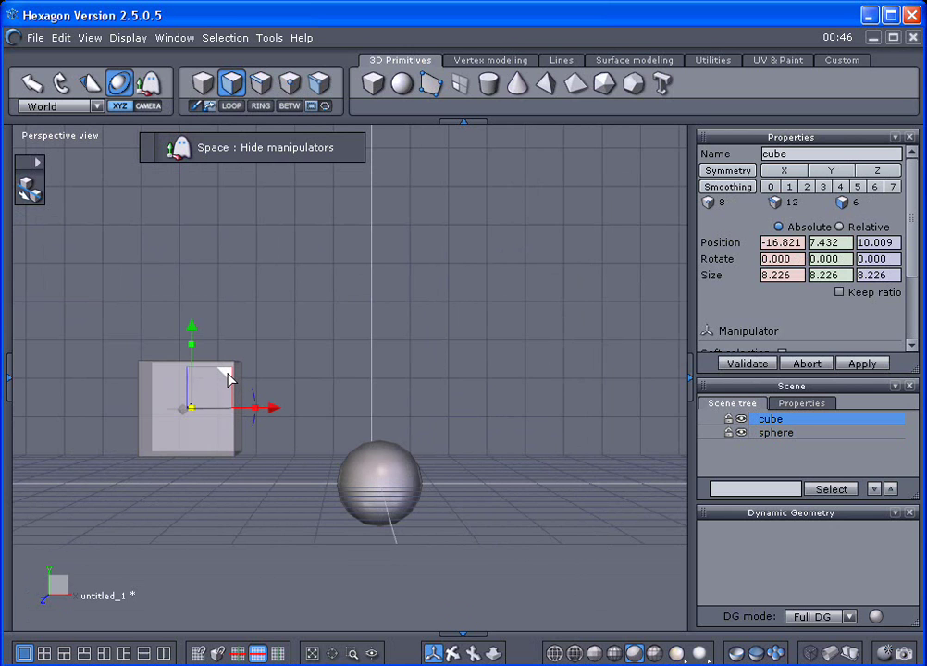
pyautogui.scroll(2, 231, 380)
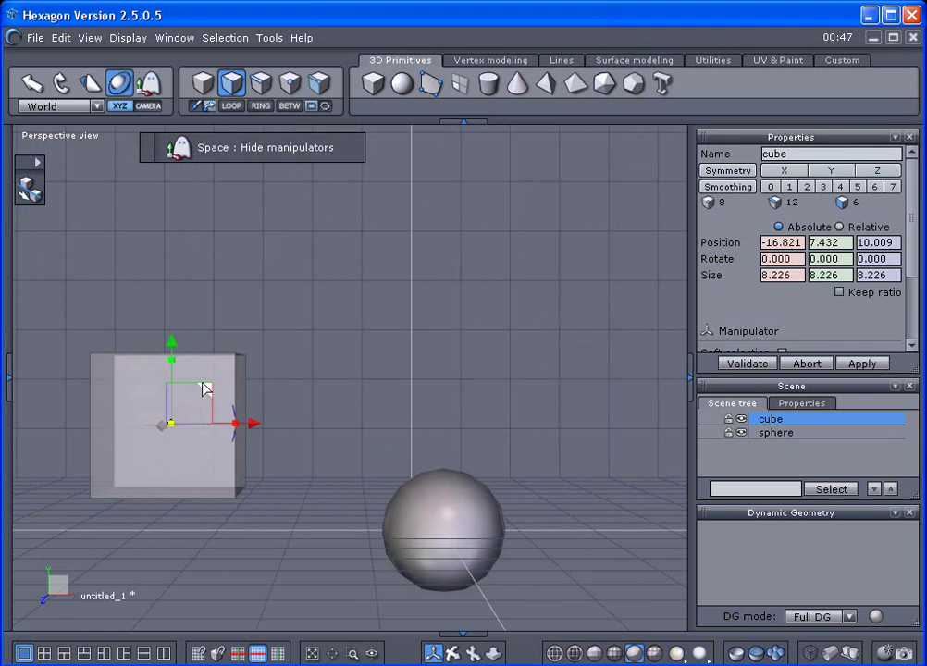
# Drag the cube onto the sphere, snapping it to 0, 0, 0, then orbit the view.
pyautogui.moveTo(209, 404); pyautogui.dragTo(482, 501)
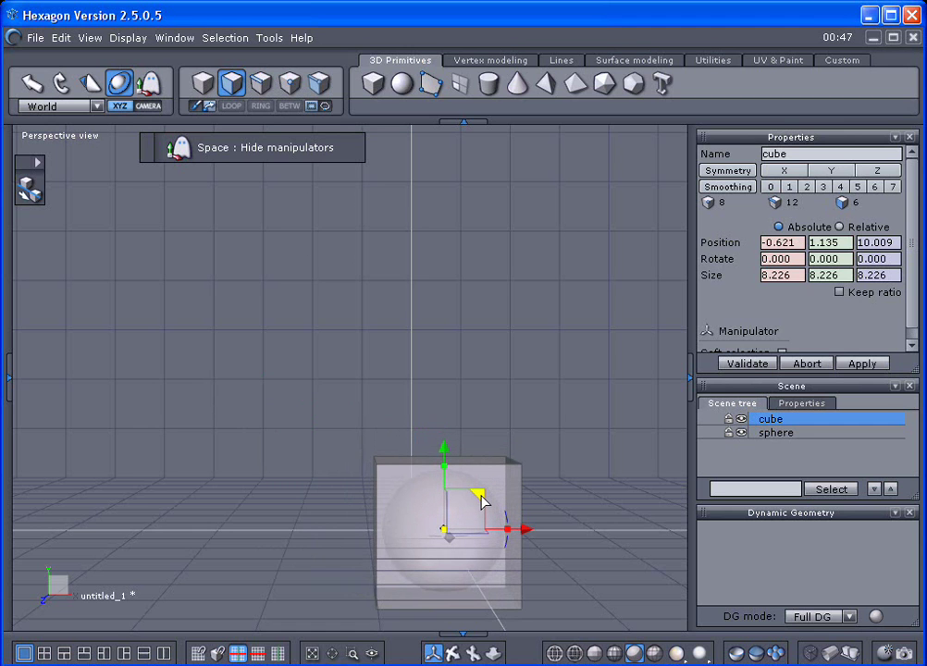
pyautogui.click(482, 502)
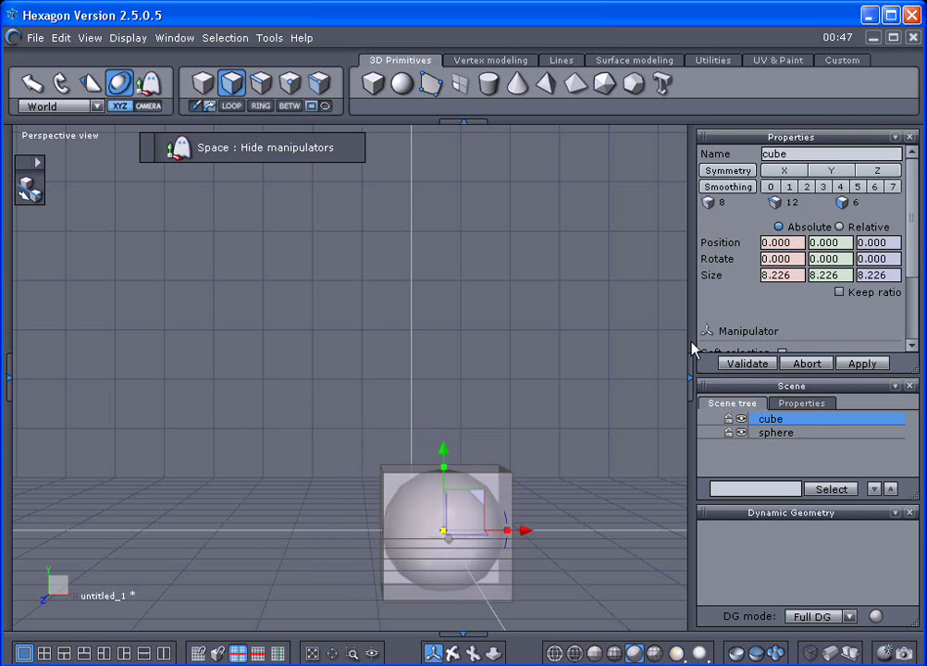
pyautogui.scroll(-4, 528, 373)
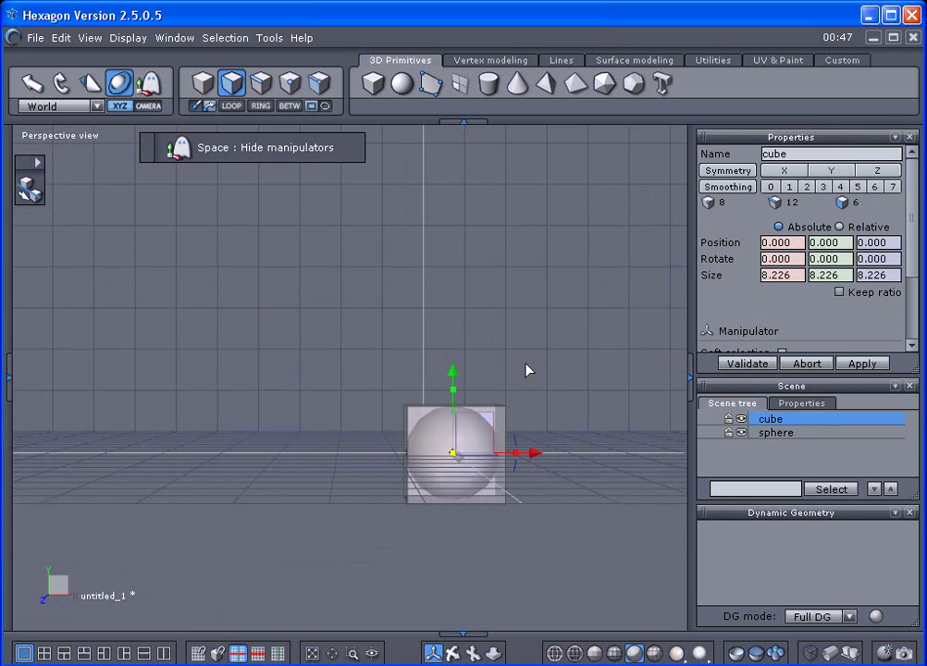
pyautogui.moveTo(523, 373); pyautogui.dragTo(524, 419, button='right')
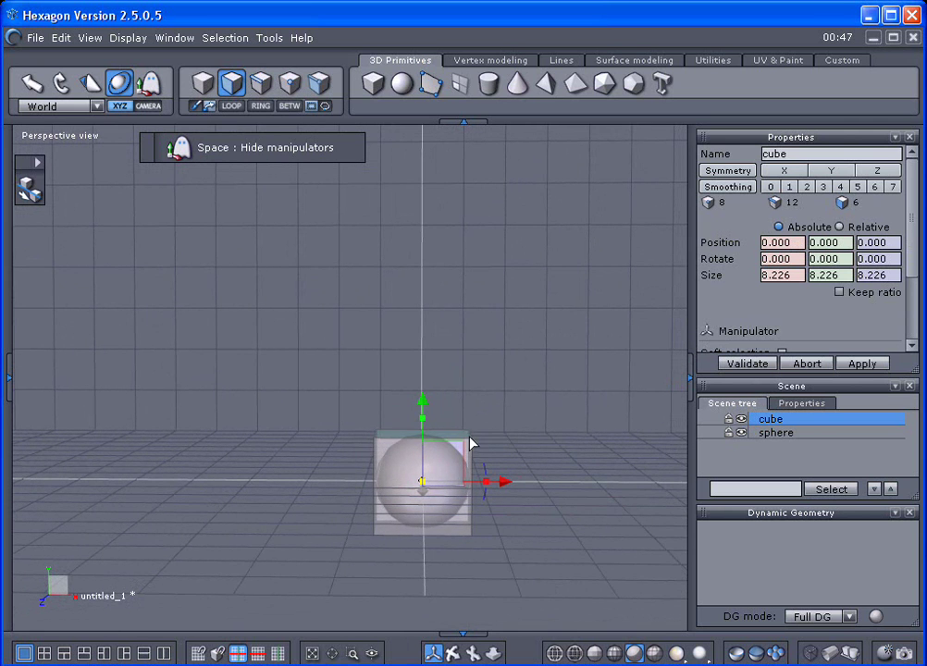
# Pull the cube away, reselect it and drag it back onto the sphere at 0, 0, 0.
pyautogui.moveTo(463, 452); pyautogui.dragTo(211, 377)
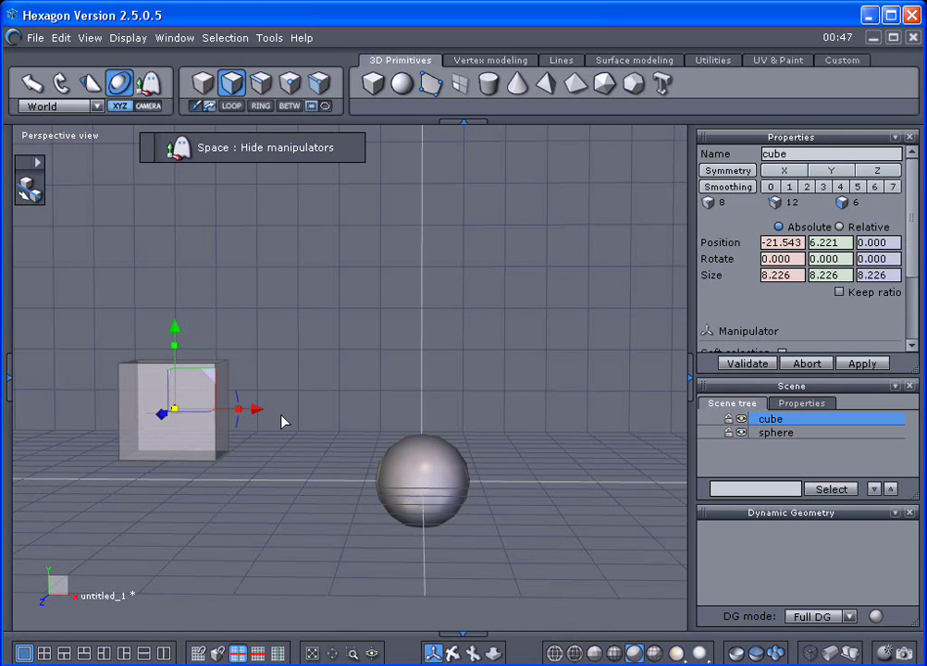
pyautogui.click(430, 476)
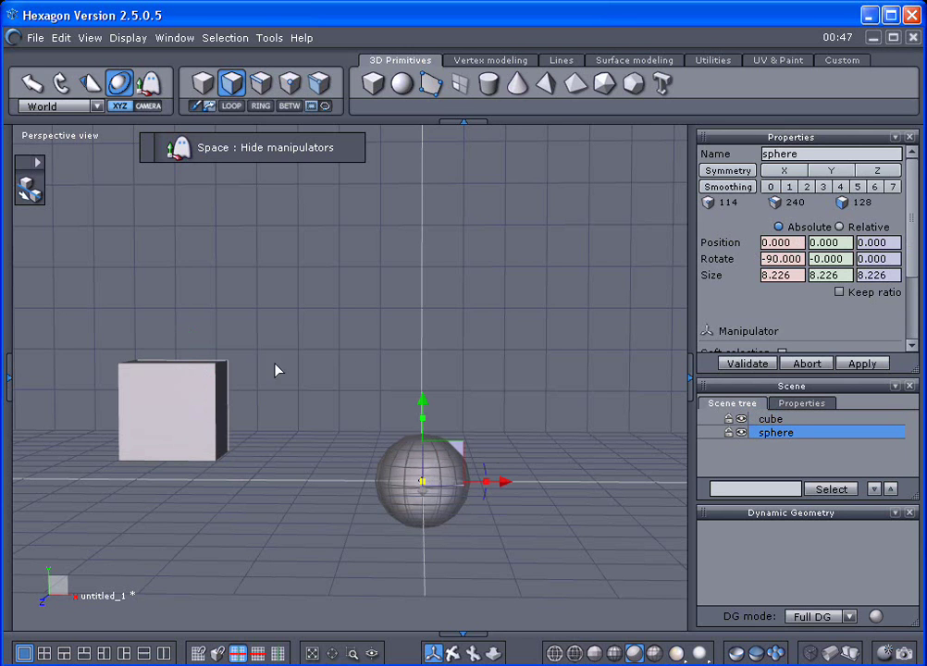
pyautogui.click(205, 390)
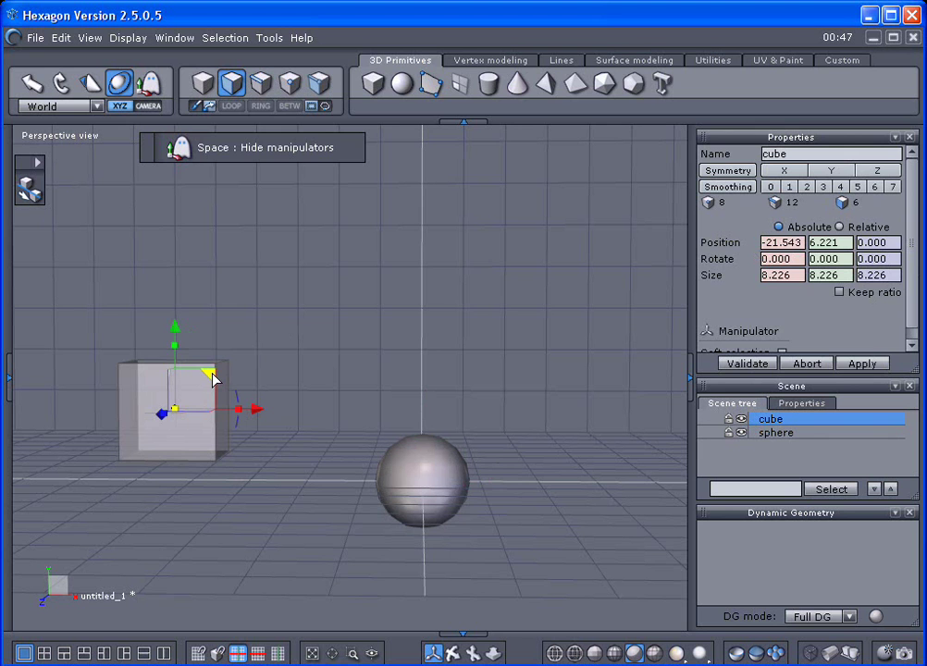
pyautogui.moveTo(211, 379); pyautogui.dragTo(458, 451)
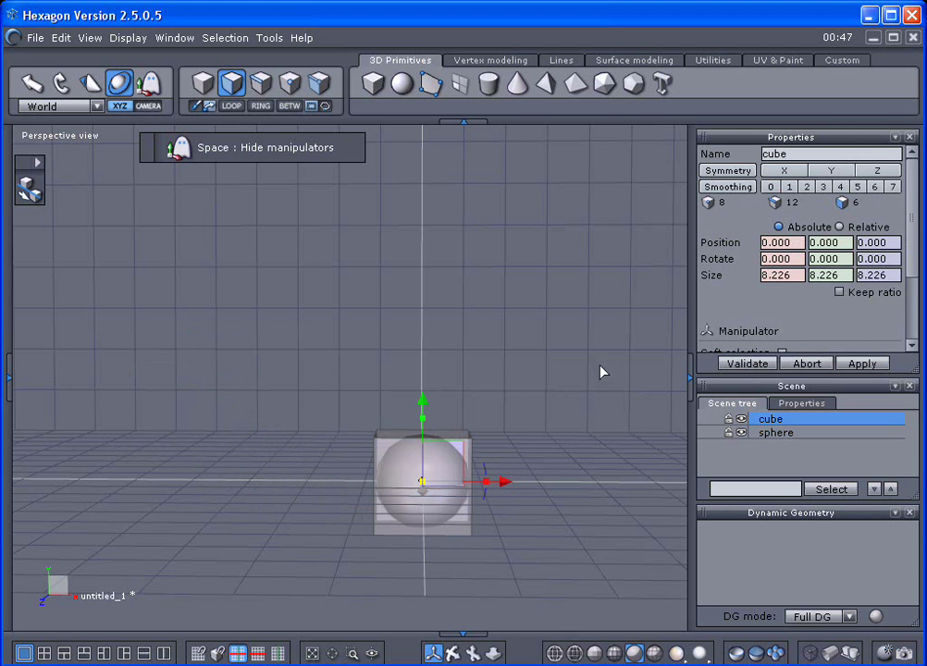
pyautogui.moveTo(457, 447); pyautogui.dragTo(162, 276)
pyautogui.press('Escape')
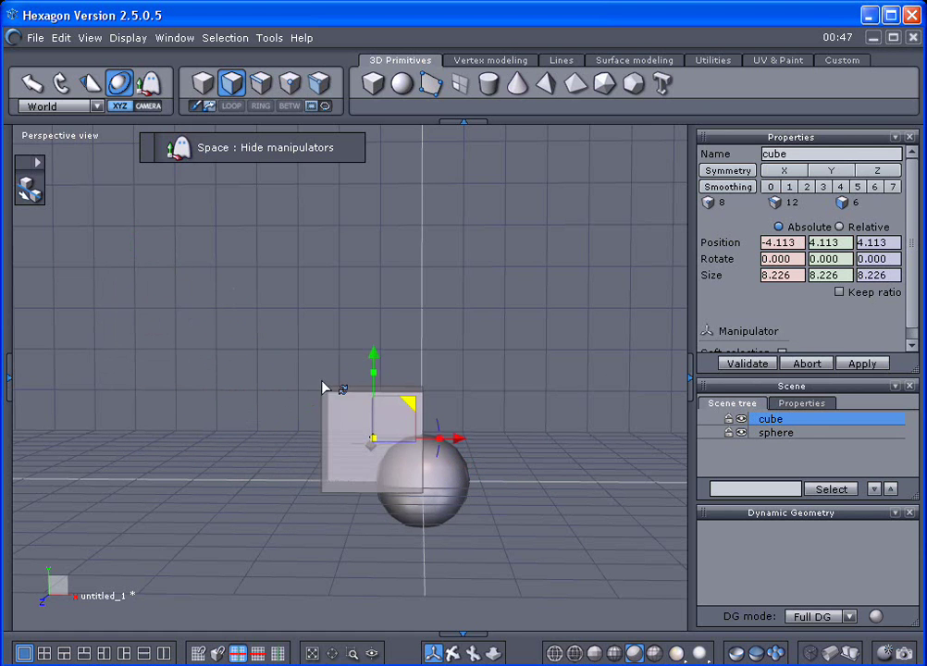
pyautogui.moveTo(324, 387); pyautogui.dragTo(456, 453)
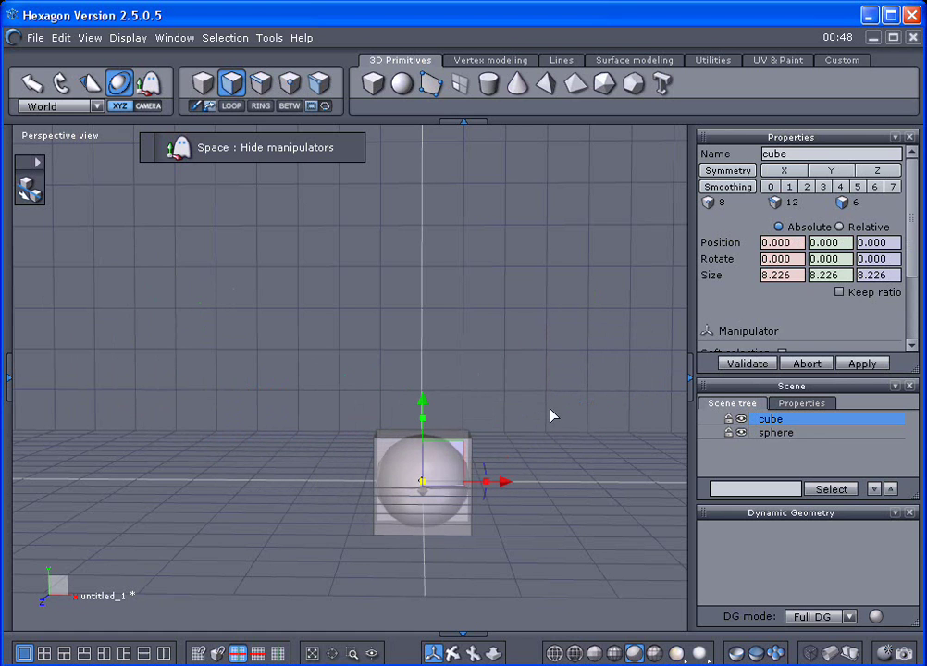
pyautogui.click(772, 434)
pyautogui.moveTo(477, 460); pyautogui.dragTo(272, 332)
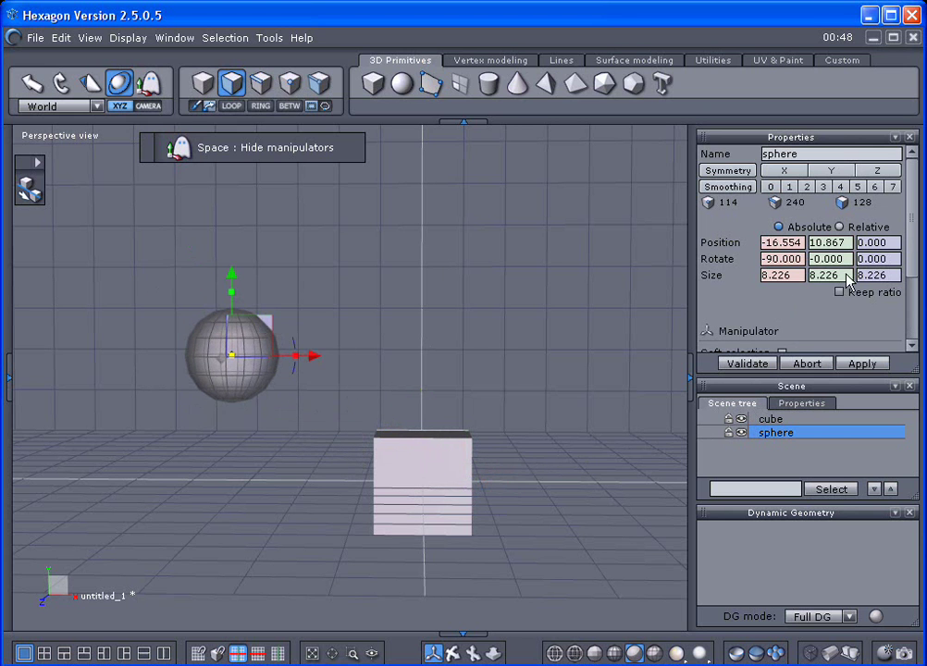
pyautogui.click(413, 457)
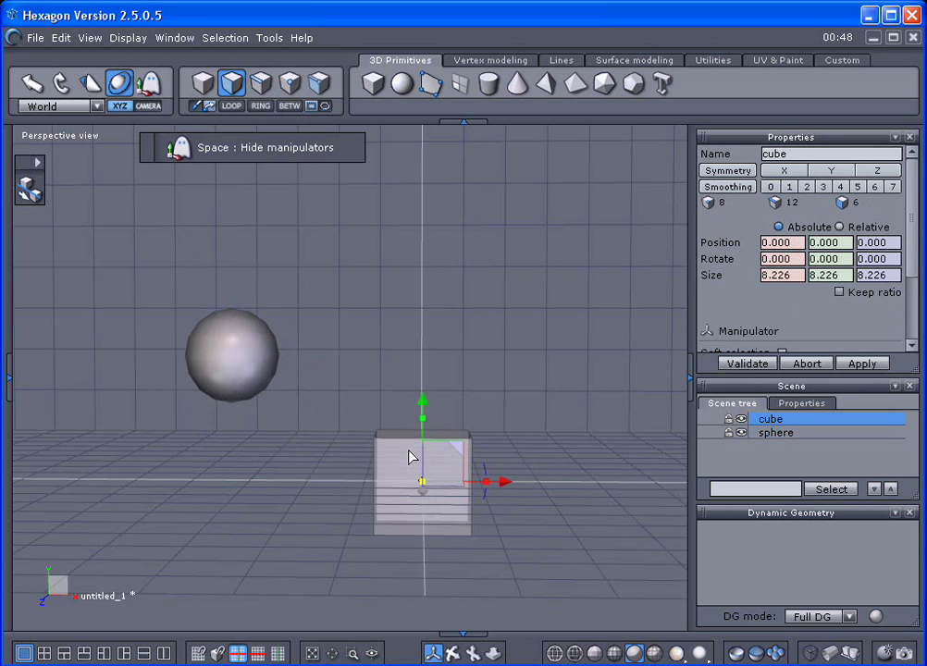
pyautogui.click(259, 360)
pyautogui.moveTo(265, 326); pyautogui.dragTo(476, 463)
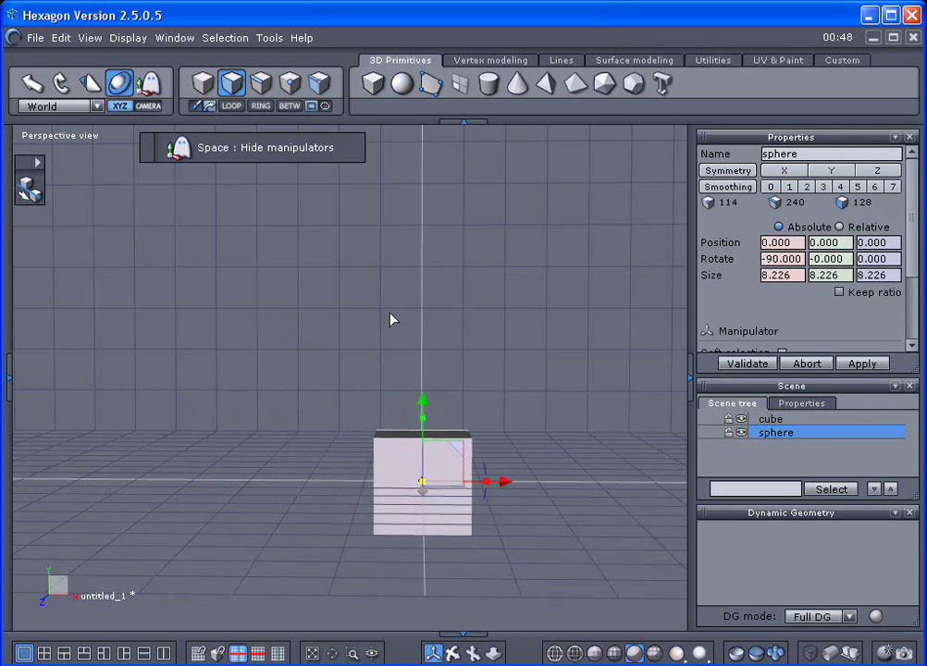
pyautogui.moveTo(460, 448); pyautogui.dragTo(468, 470)
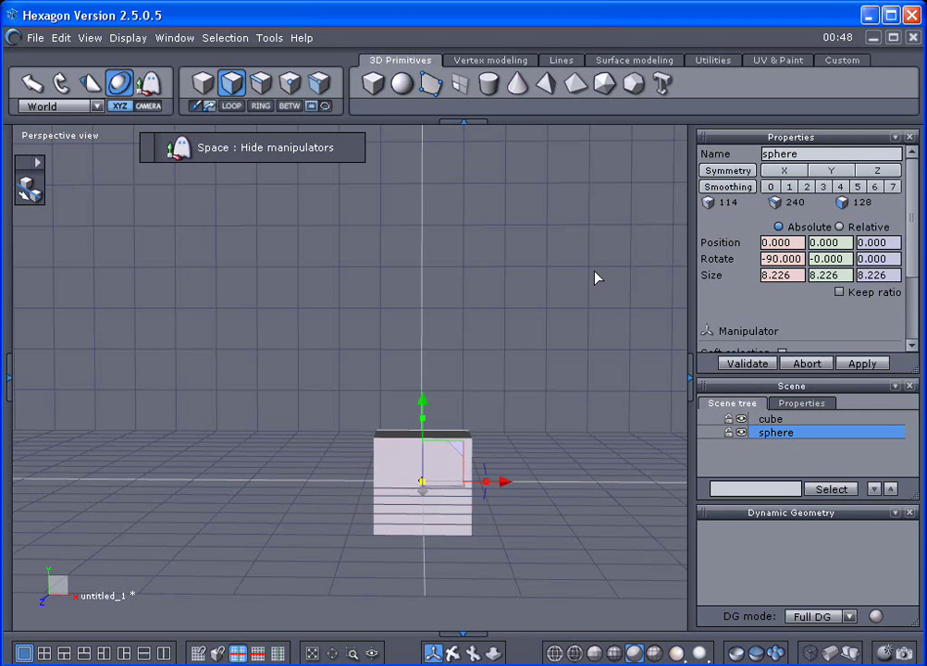